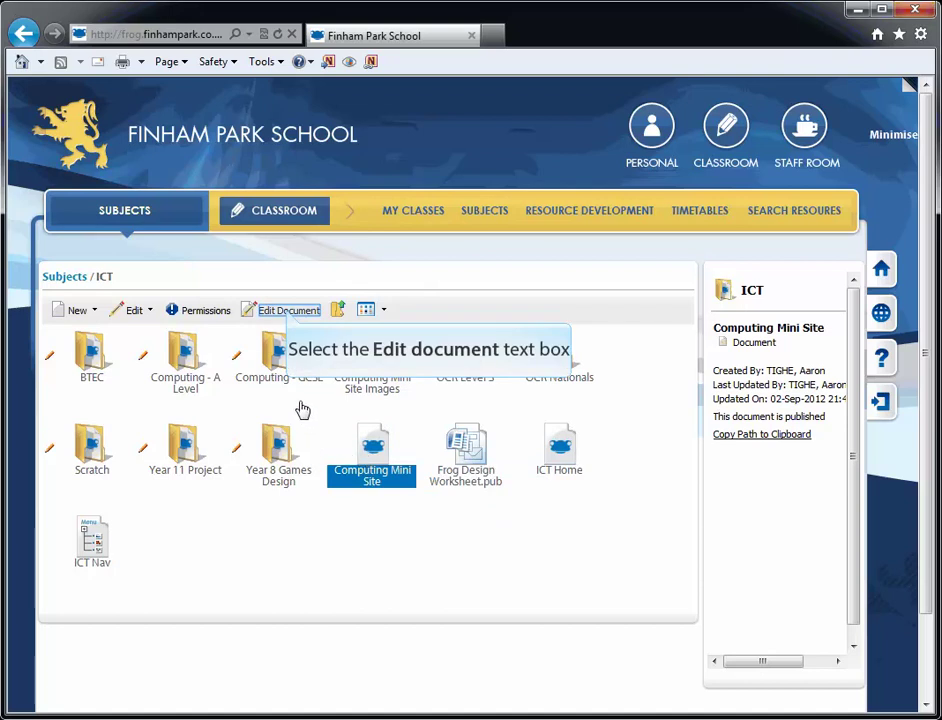
Open the selected Computing Mini Site document for editing and bring its editor into view.
{"action": "left_click", "coordinate": [288, 311]}
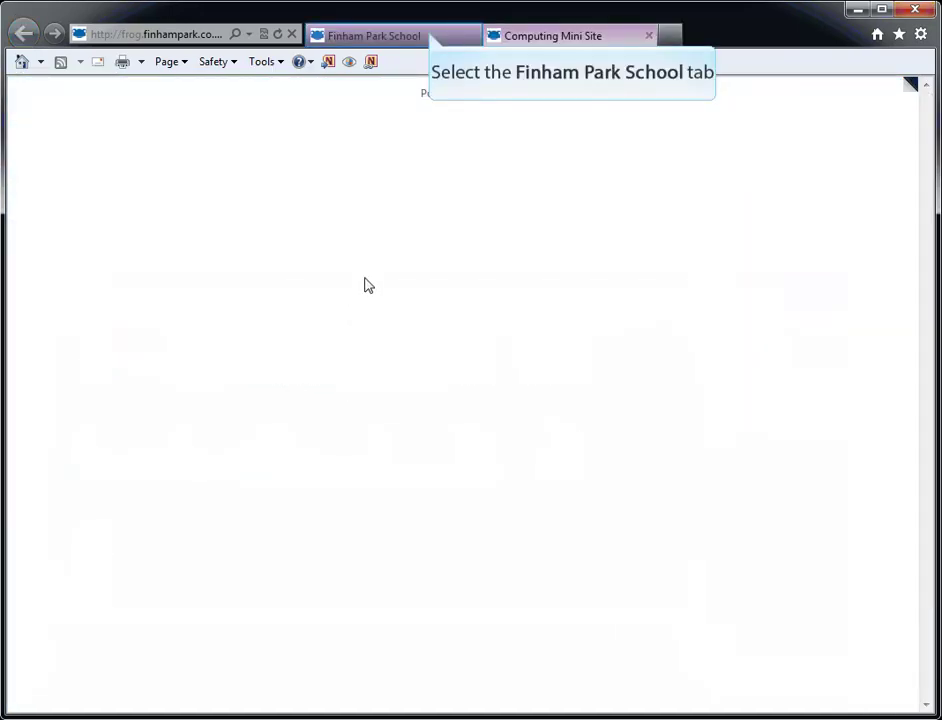
{"action": "left_click", "coordinate": [429, 37]}
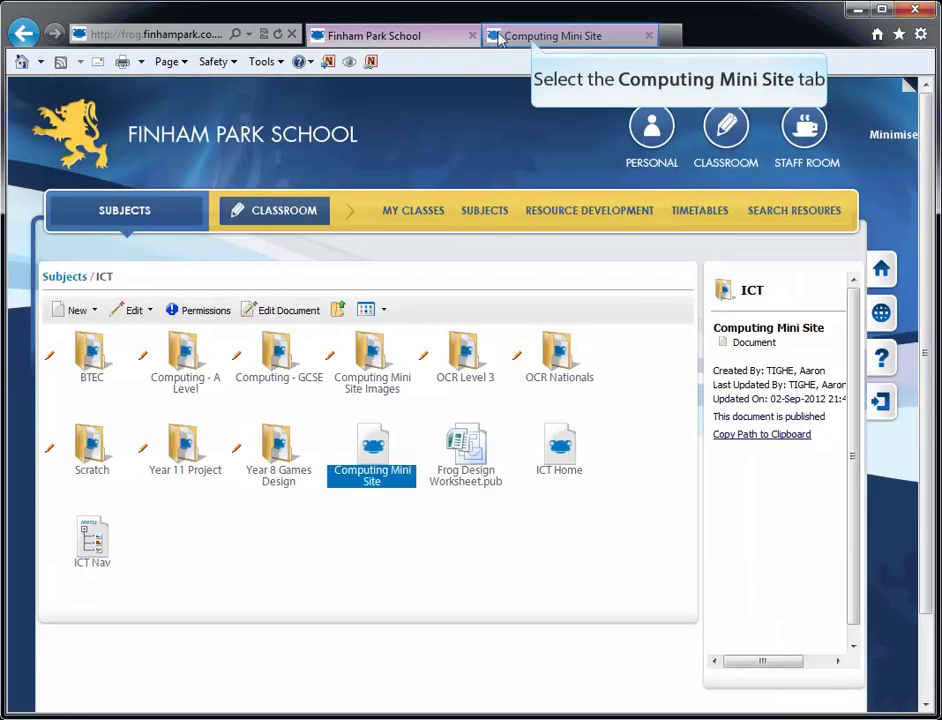
{"action": "left_click", "coordinate": [534, 44]}
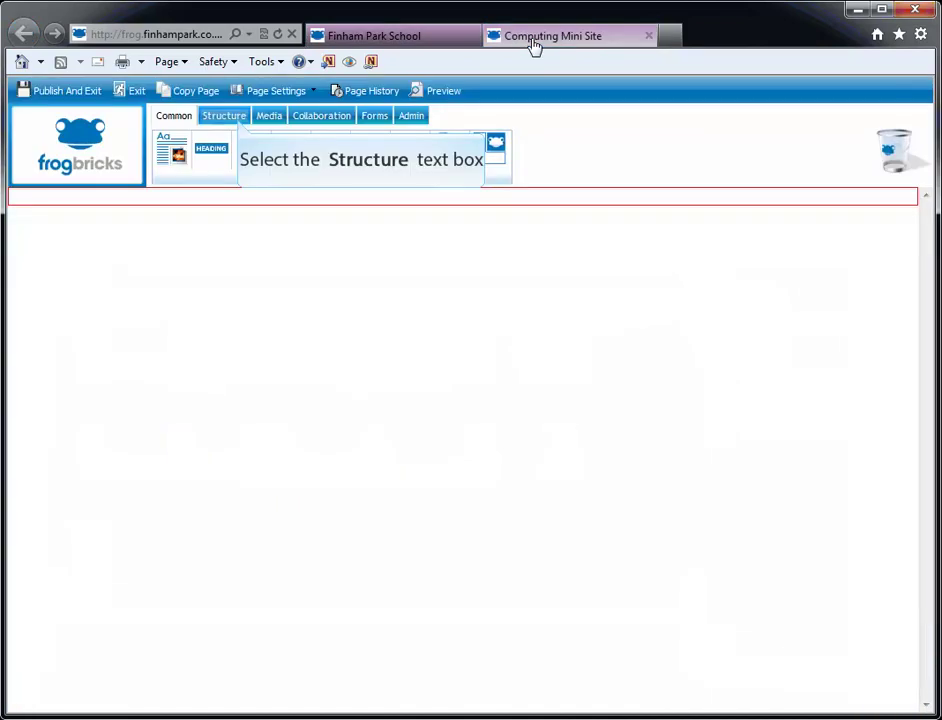
Look through the available page components in the Structure, Media, Collaboration, Forms, Admin and Common categories.
{"action": "left_click", "coordinate": [236, 116]}
{"action": "left_click", "coordinate": [266, 118]}
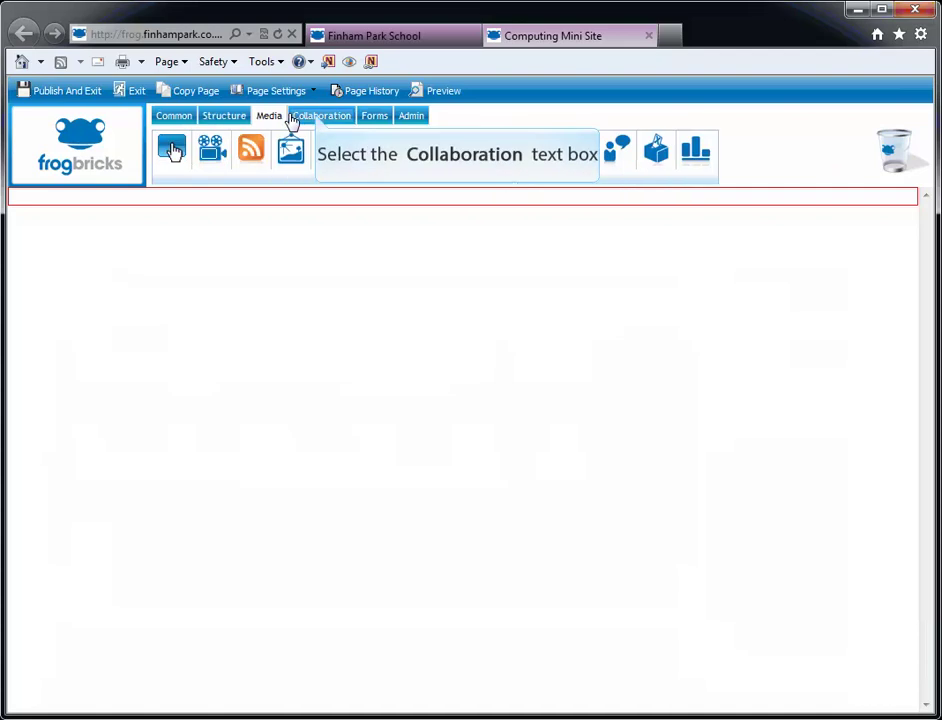
{"action": "left_click", "coordinate": [320, 118]}
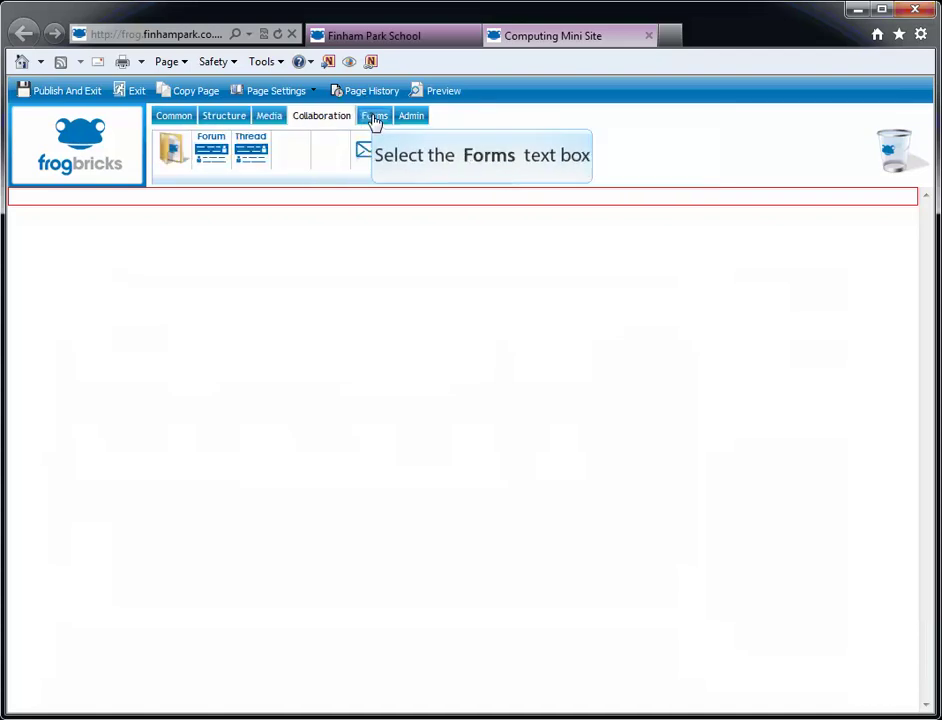
{"action": "left_click", "coordinate": [378, 119]}
{"action": "left_click", "coordinate": [411, 117]}
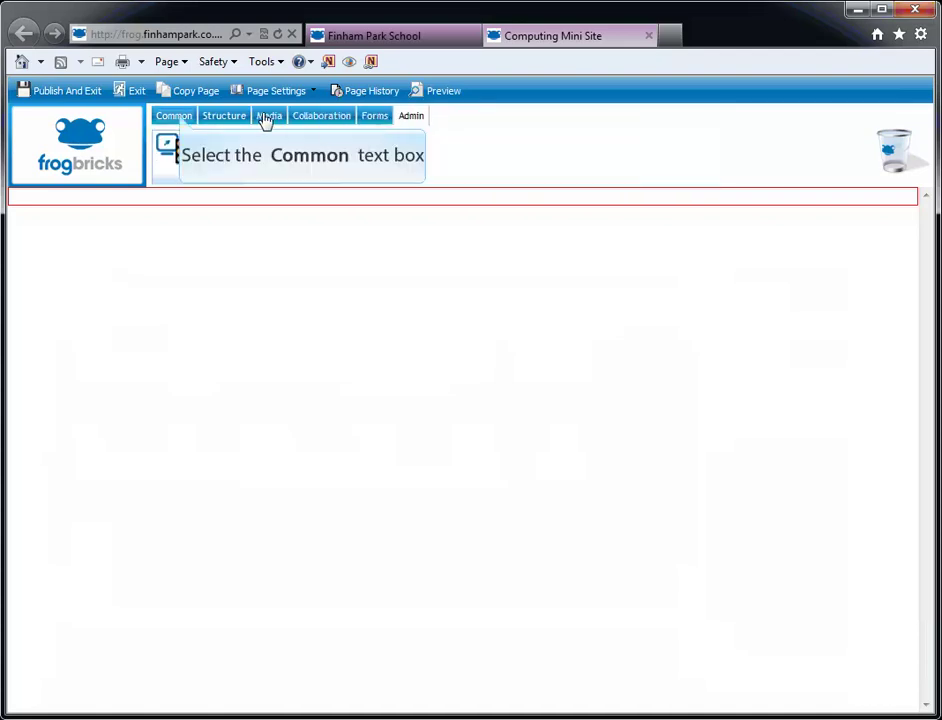
{"action": "left_click", "coordinate": [178, 119]}
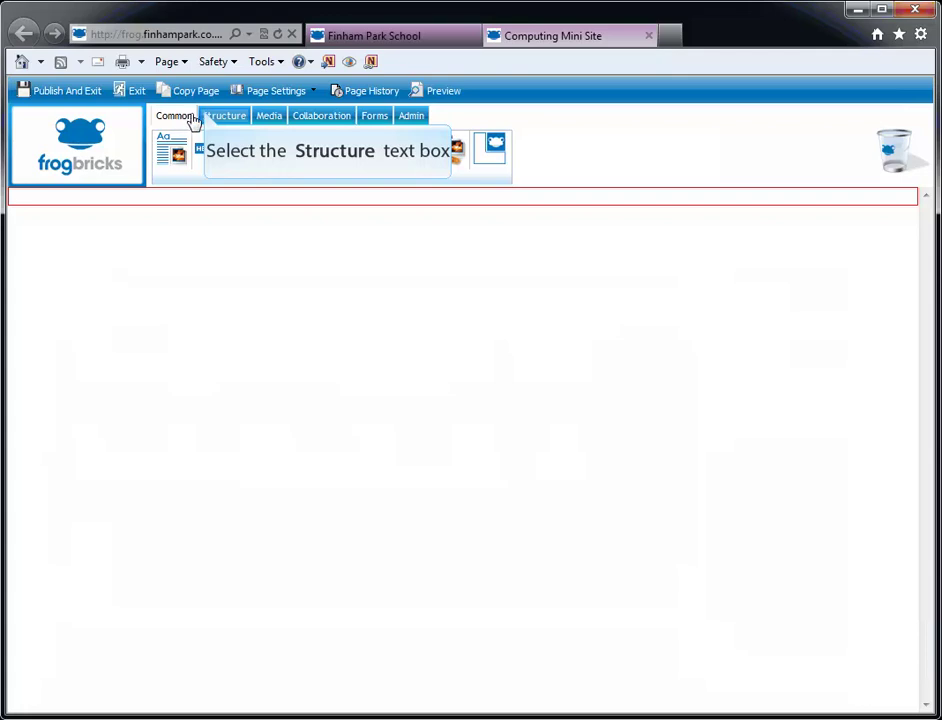
{"action": "left_click", "coordinate": [206, 118]}
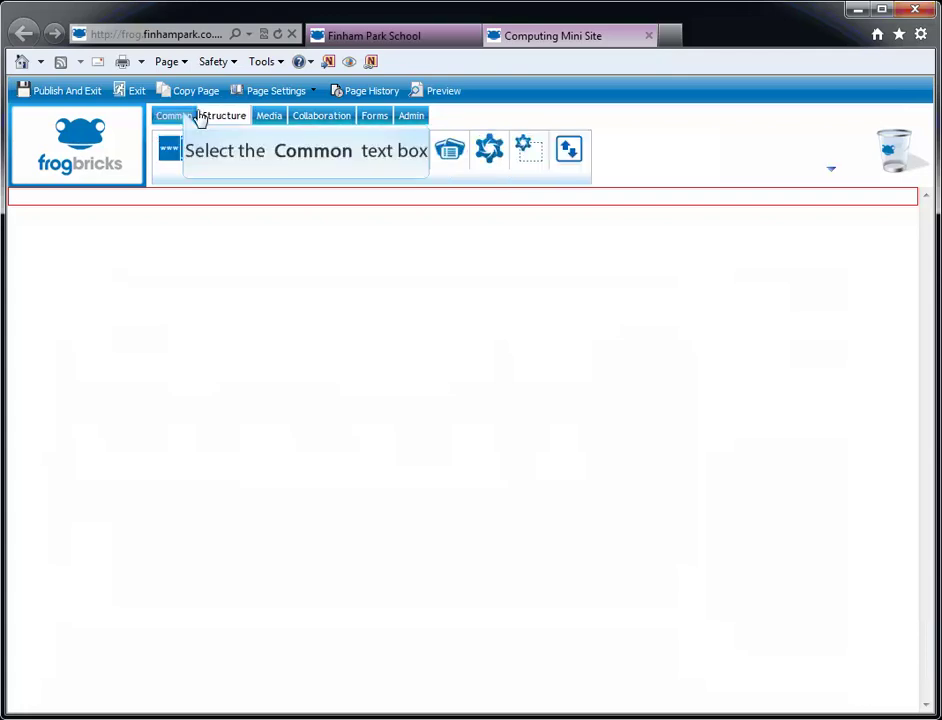
{"action": "left_click", "coordinate": [184, 117]}
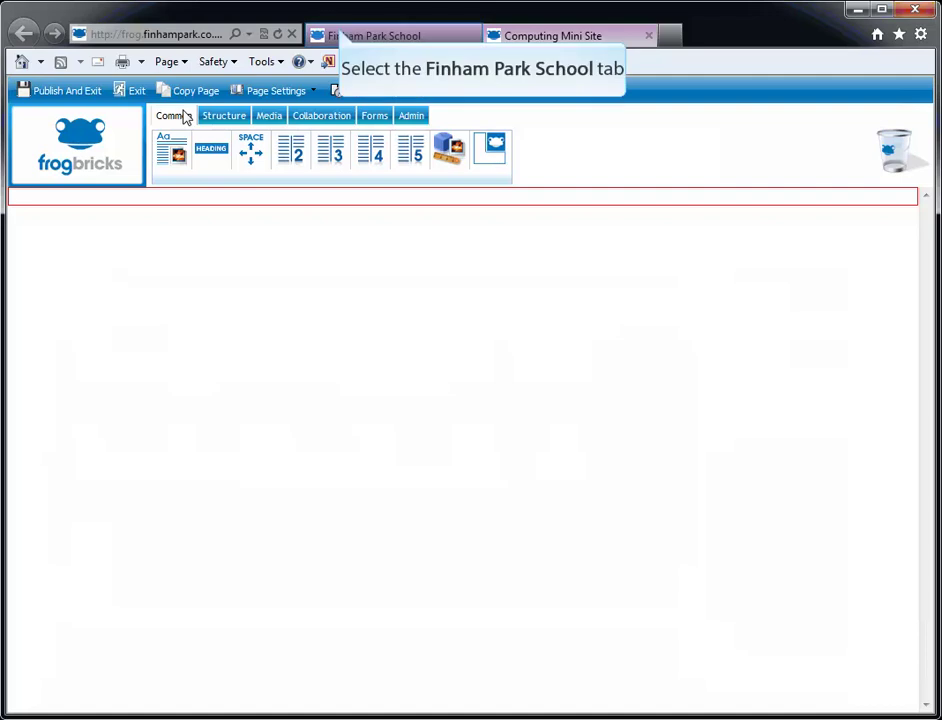
{"action": "left_click", "coordinate": [341, 36]}
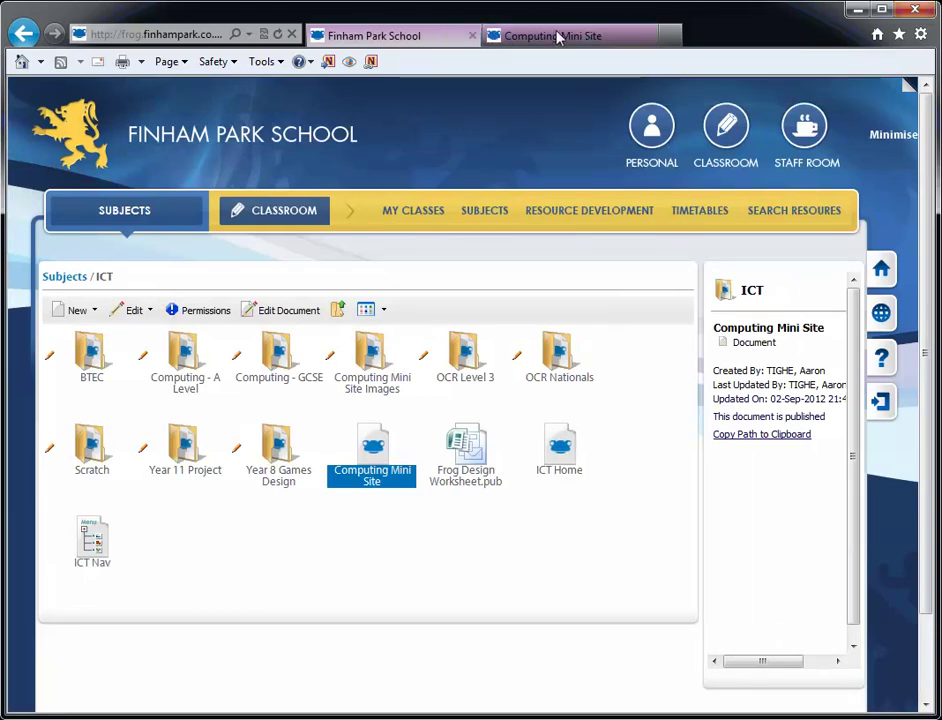
{"action": "left_click", "coordinate": [591, 40]}
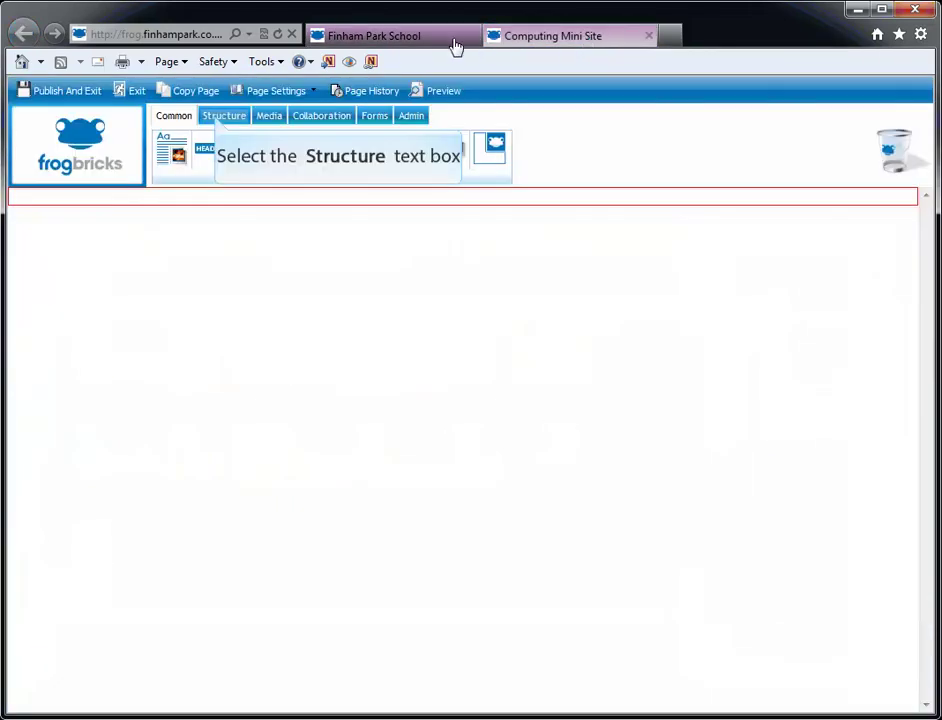
Add a Scroll Frame to the empty page and set its width to 920 and height to 800.
{"action": "left_click", "coordinate": [220, 118]}
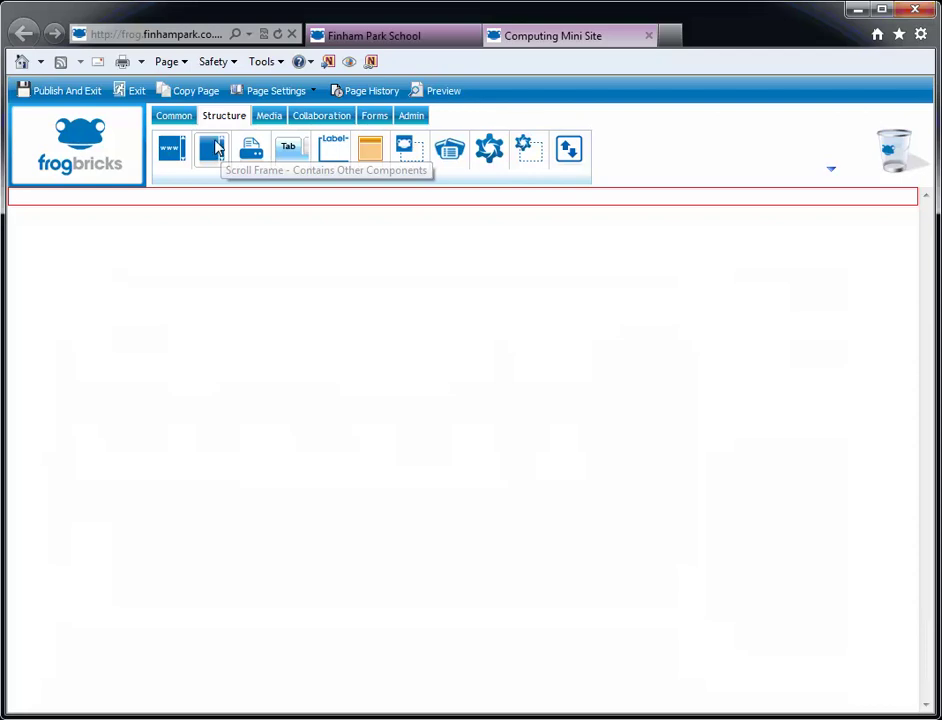
{"action": "left_click_drag", "start_coordinate": [214, 146], "coordinate": [227, 192]}
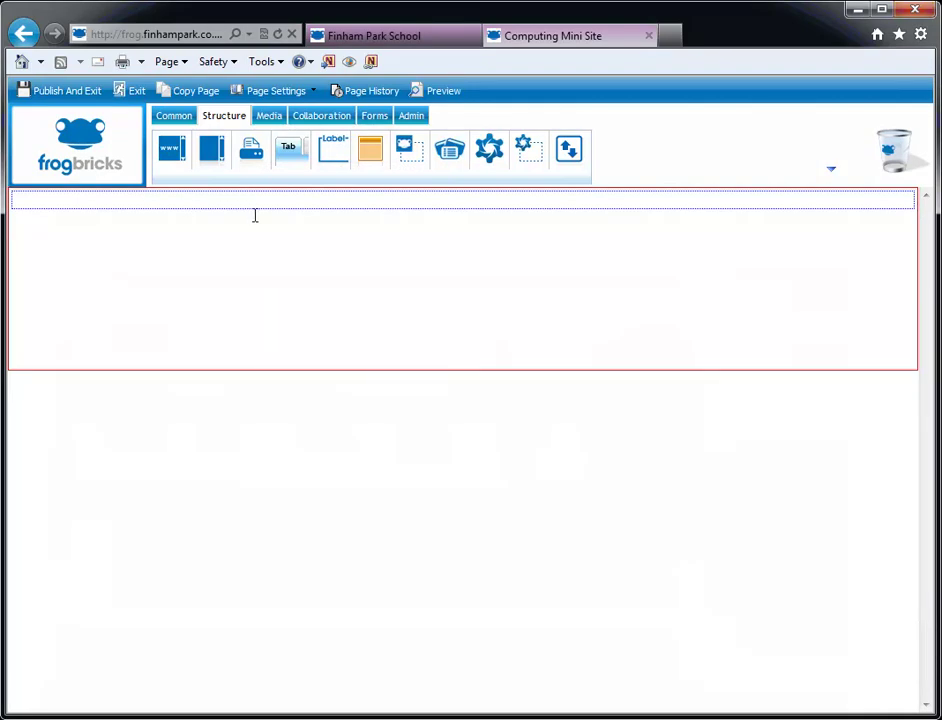
{"action": "double_click", "coordinate": [266, 304]}
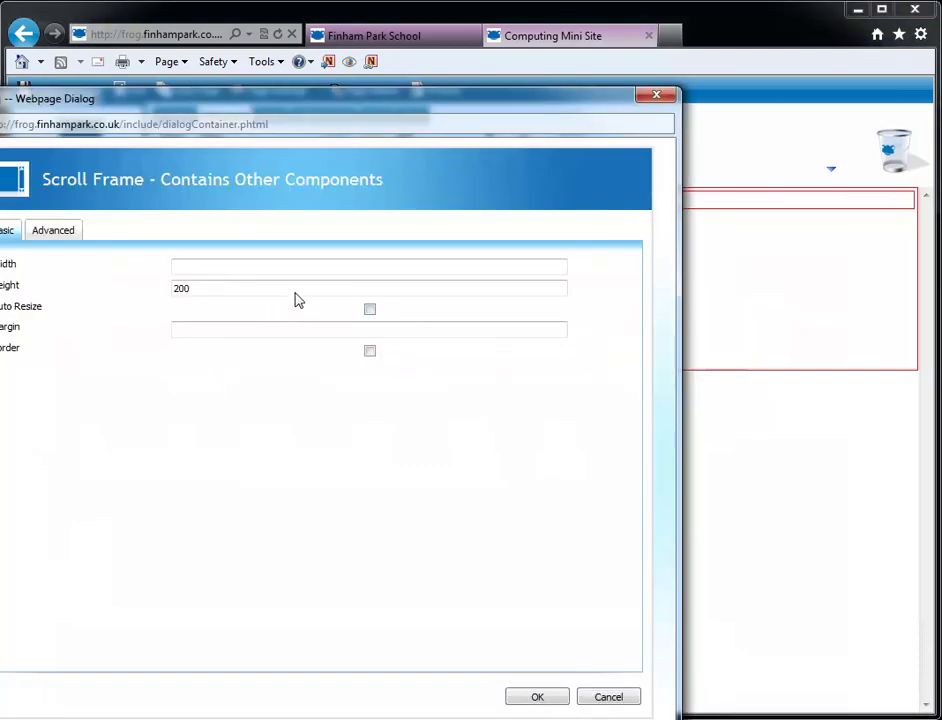
{"action": "left_click_drag", "start_coordinate": [343, 109], "coordinate": [480, 28]}
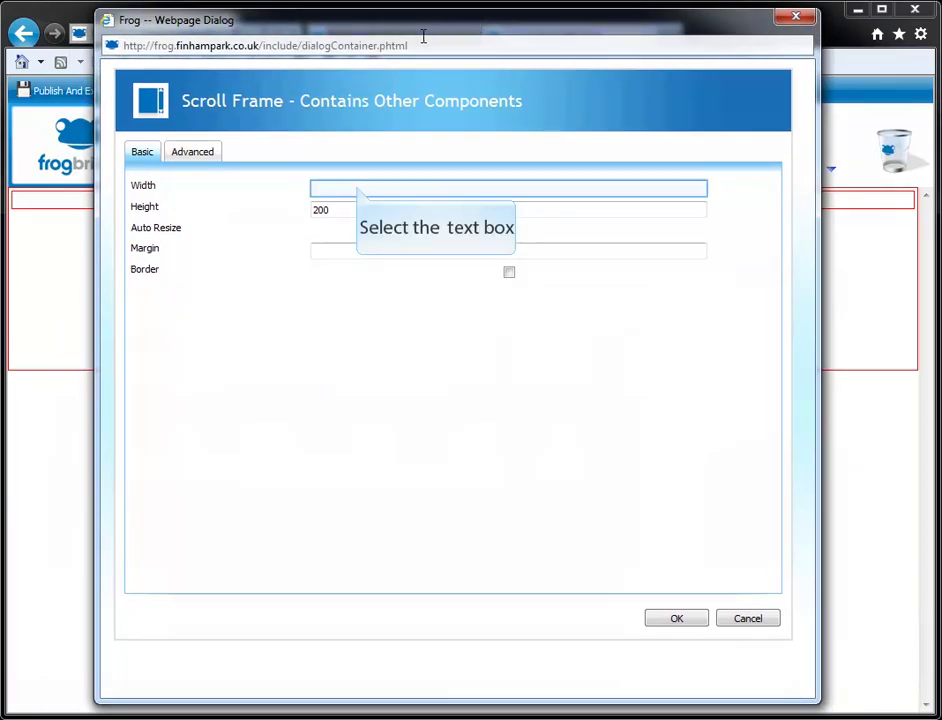
{"action": "left_click", "coordinate": [357, 186]}
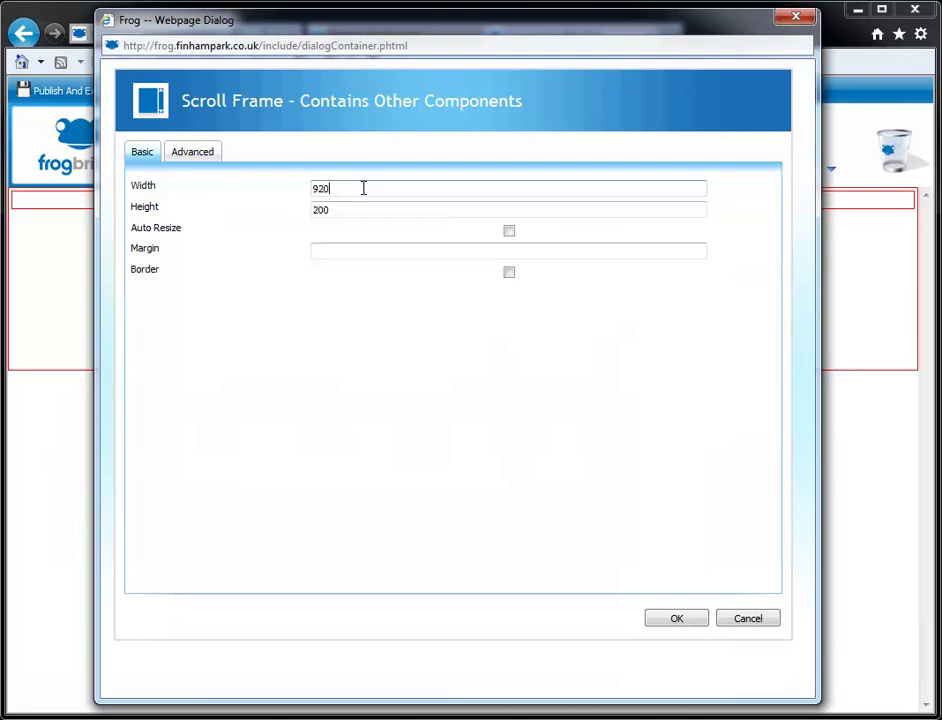
{"action": "left_click_drag", "start_coordinate": [330, 207], "coordinate": [311, 207]}
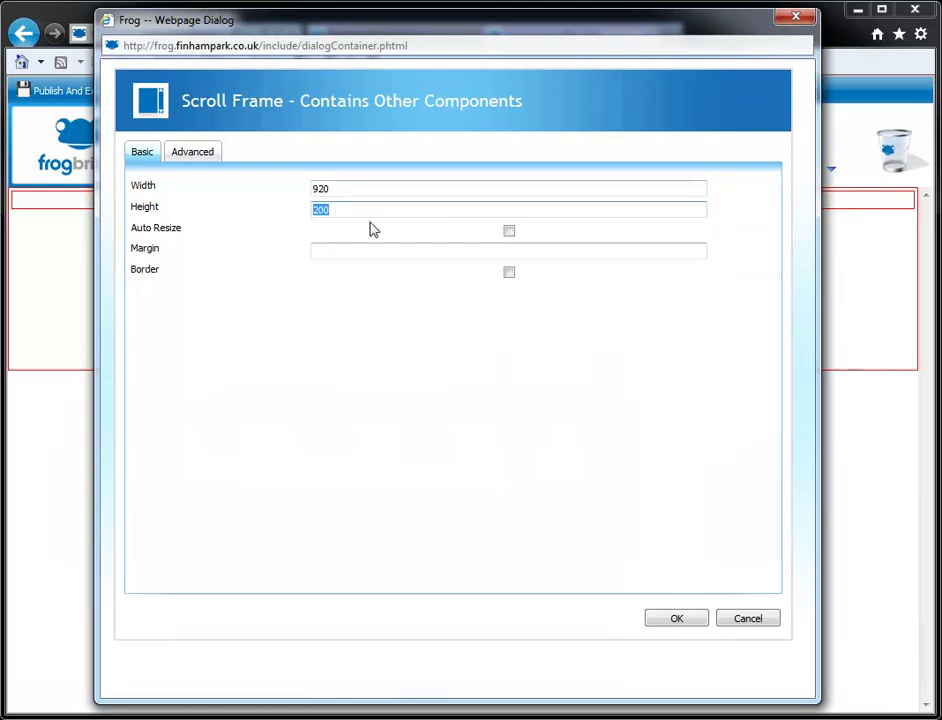
{"action": "type", "text": "8"}
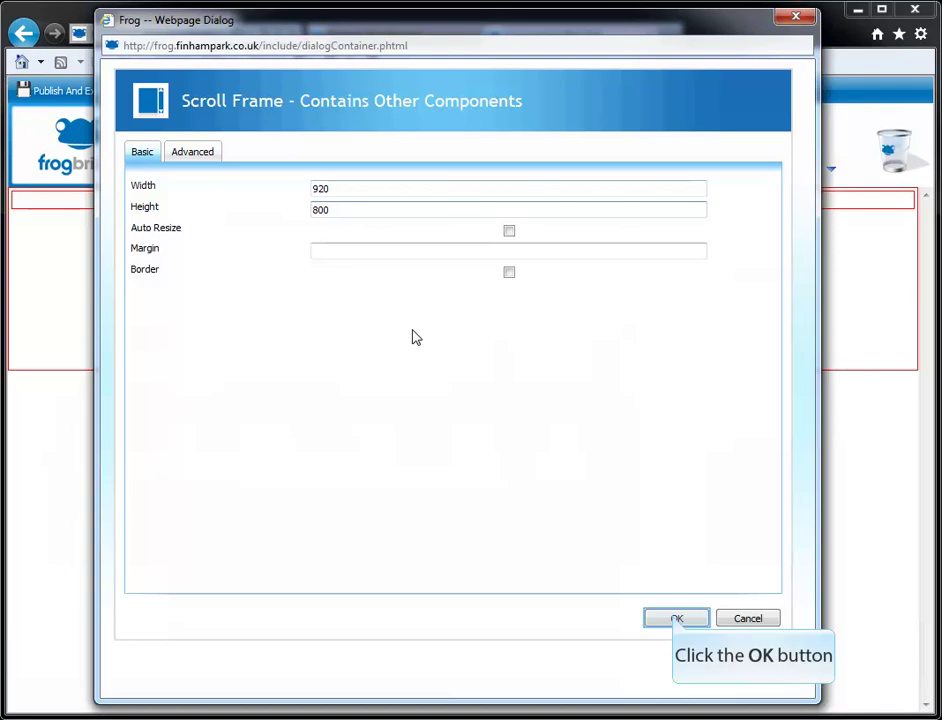
{"action": "left_click", "coordinate": [675, 618]}
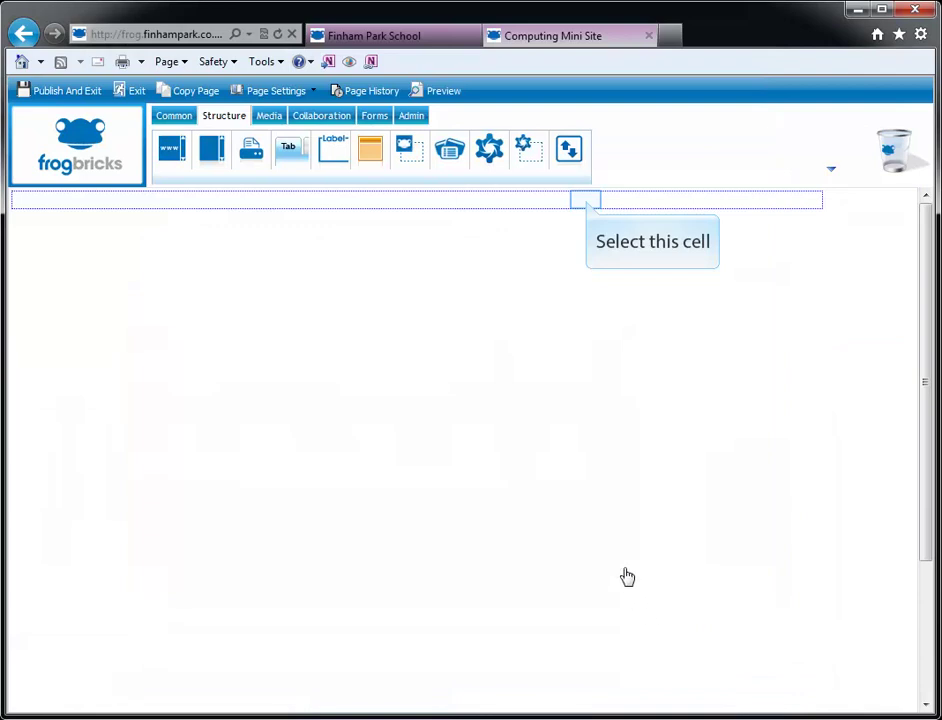
{"action": "left_click", "coordinate": [588, 204]}
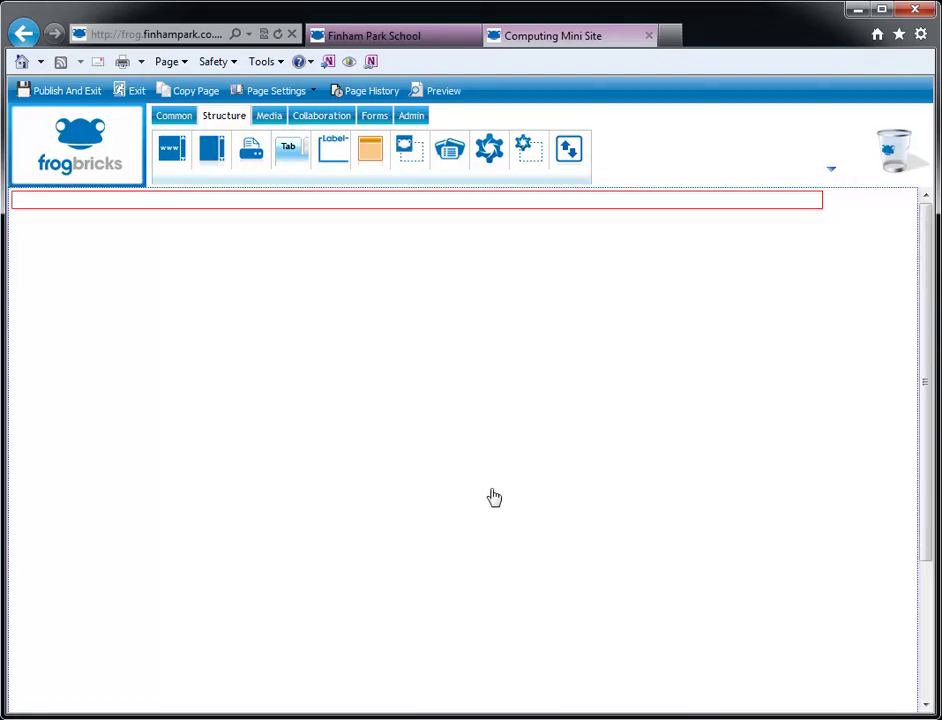
{"action": "scroll", "coordinate": [494, 497], "scroll_direction": "down", "scroll_amount": 3}
{"action": "scroll", "coordinate": [494, 497], "scroll_direction": "up", "scroll_amount": 3}
{"action": "scroll", "coordinate": [494, 497], "scroll_direction": "down", "scroll_amount": 3}
{"action": "scroll", "coordinate": [494, 497], "scroll_direction": "up", "scroll_amount": 3}
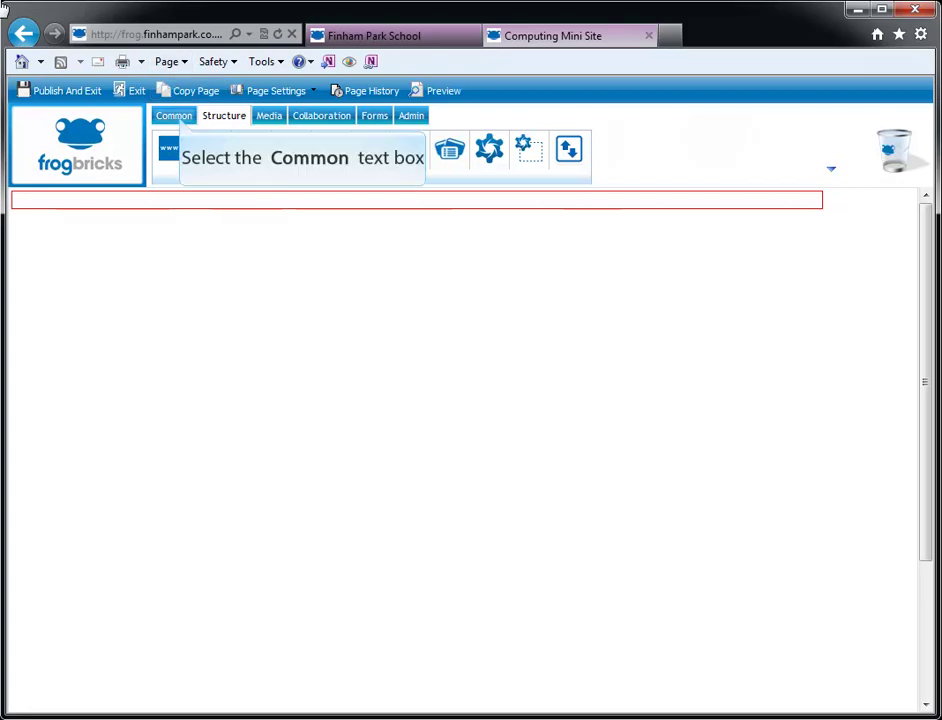
Add a Boxes, Margins and Background Images component inside the scroll frame and place a Heading component in it.
{"action": "left_click", "coordinate": [176, 118]}
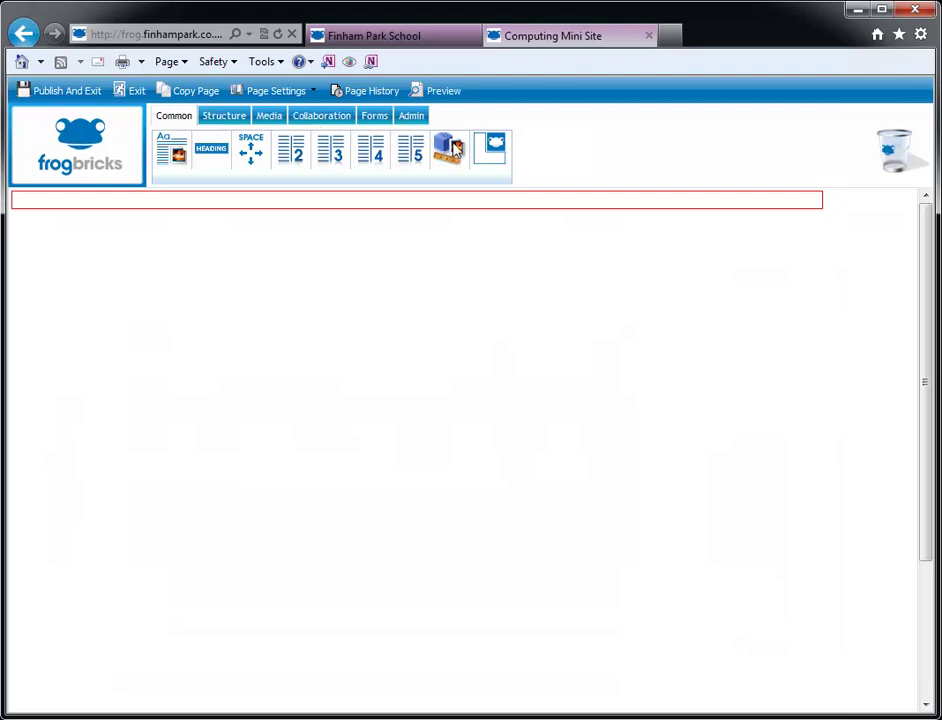
{"action": "left_click_drag", "start_coordinate": [453, 150], "coordinate": [375, 202]}
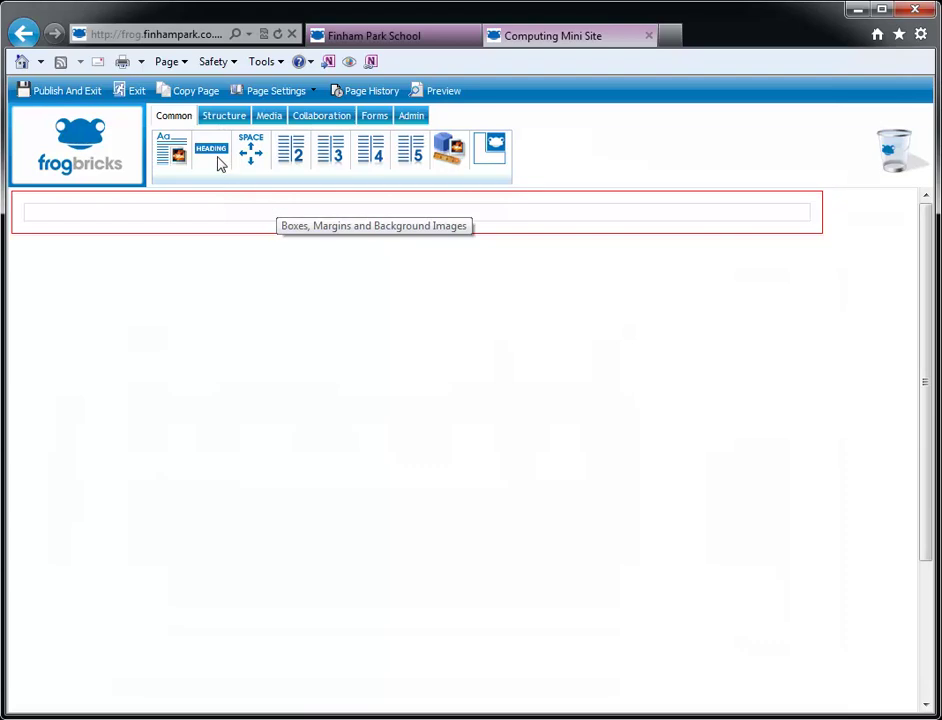
{"action": "left_click_drag", "start_coordinate": [214, 158], "coordinate": [227, 217]}
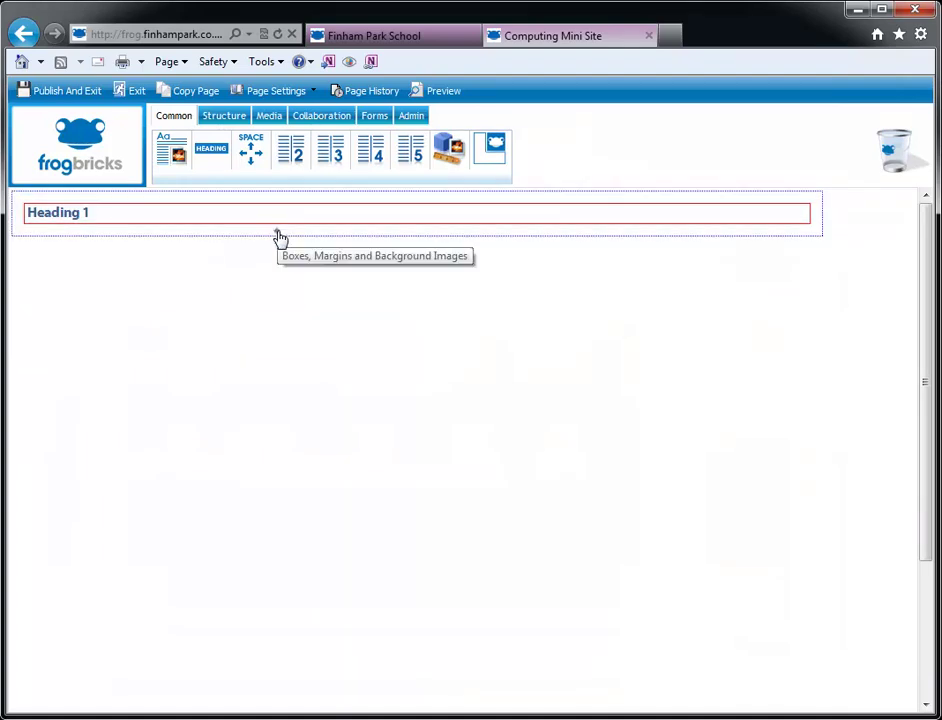
Open the settings of the Boxes, Margins and Background Images component surrounding the heading.
{"action": "left_click", "coordinate": [280, 237]}
{"action": "double_click", "coordinate": [280, 237]}
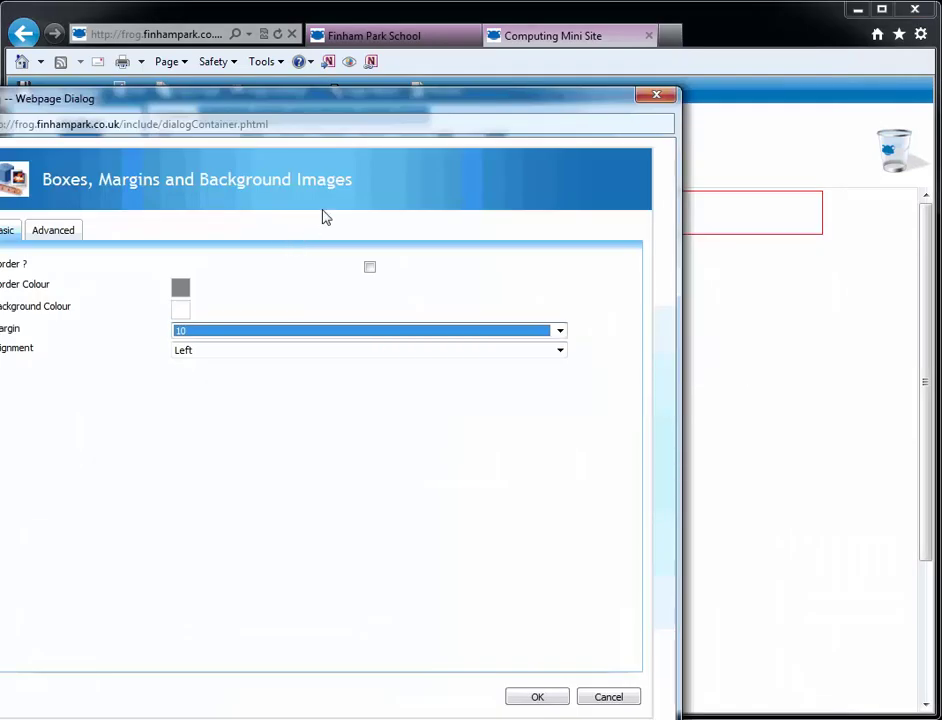
{"action": "left_click_drag", "start_coordinate": [369, 100], "coordinate": [450, 42]}
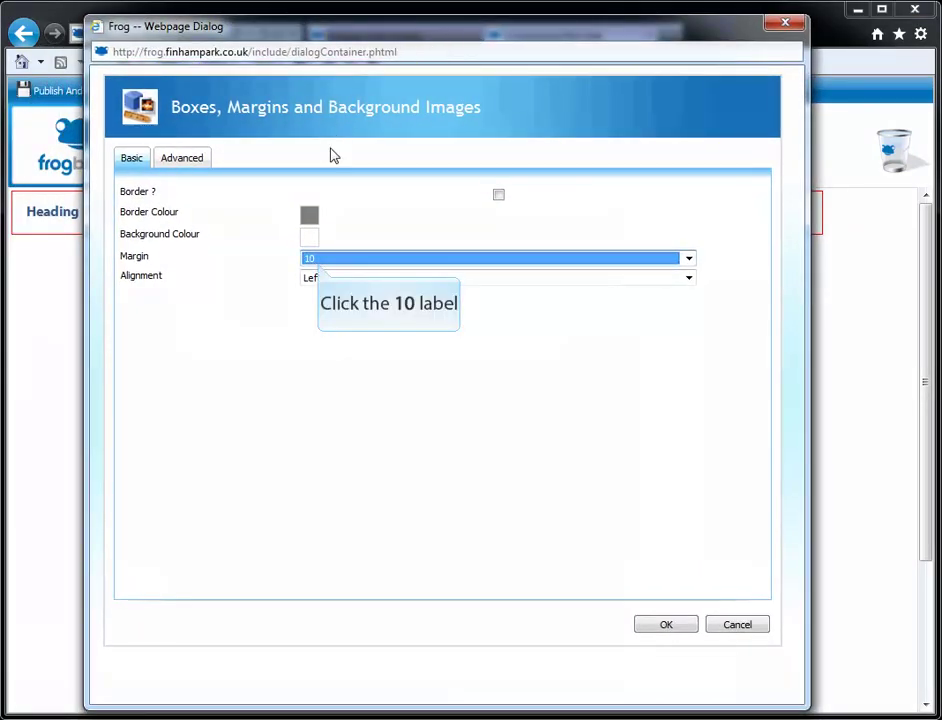
{"action": "left_click", "coordinate": [318, 262]}
{"action": "left_click", "coordinate": [319, 268]}
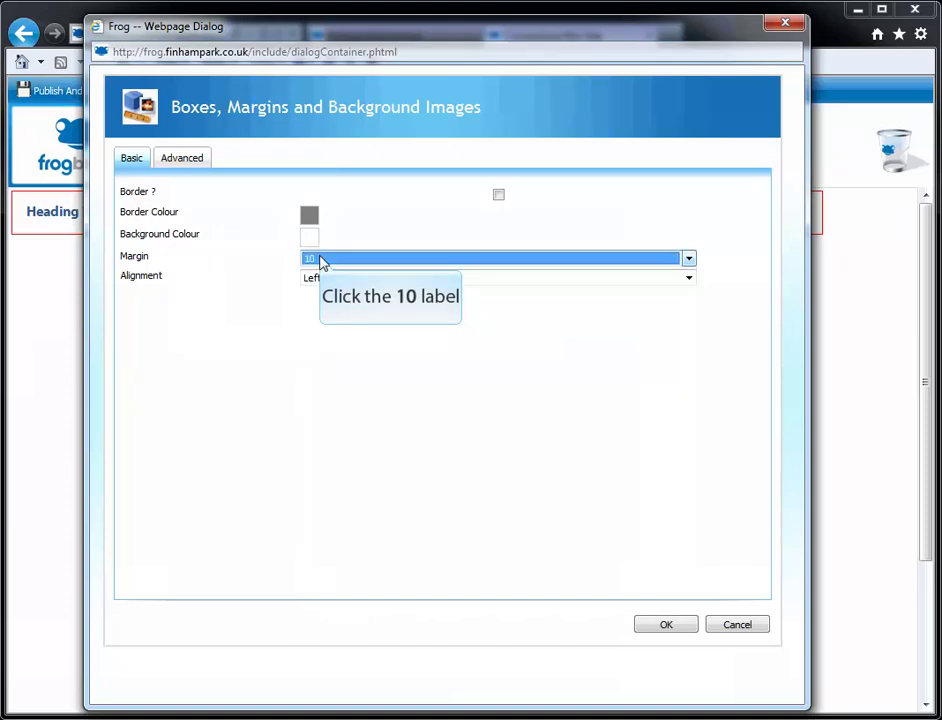
{"action": "left_click", "coordinate": [321, 262]}
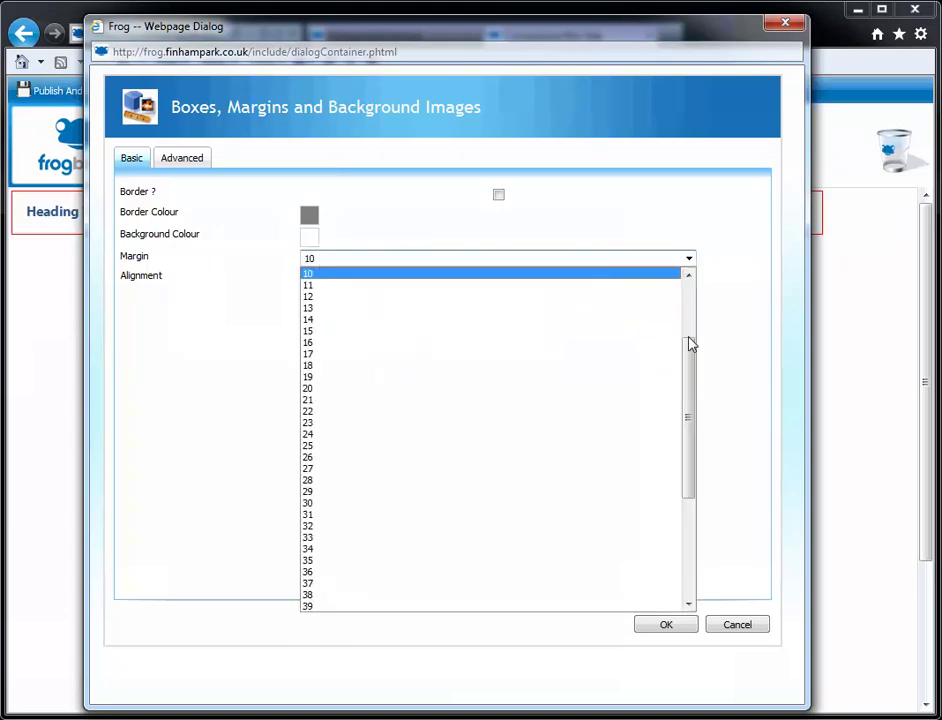
{"action": "scroll", "coordinate": [688, 343], "scroll_direction": "up", "scroll_amount": 2}
{"action": "left_click", "coordinate": [688, 260]}
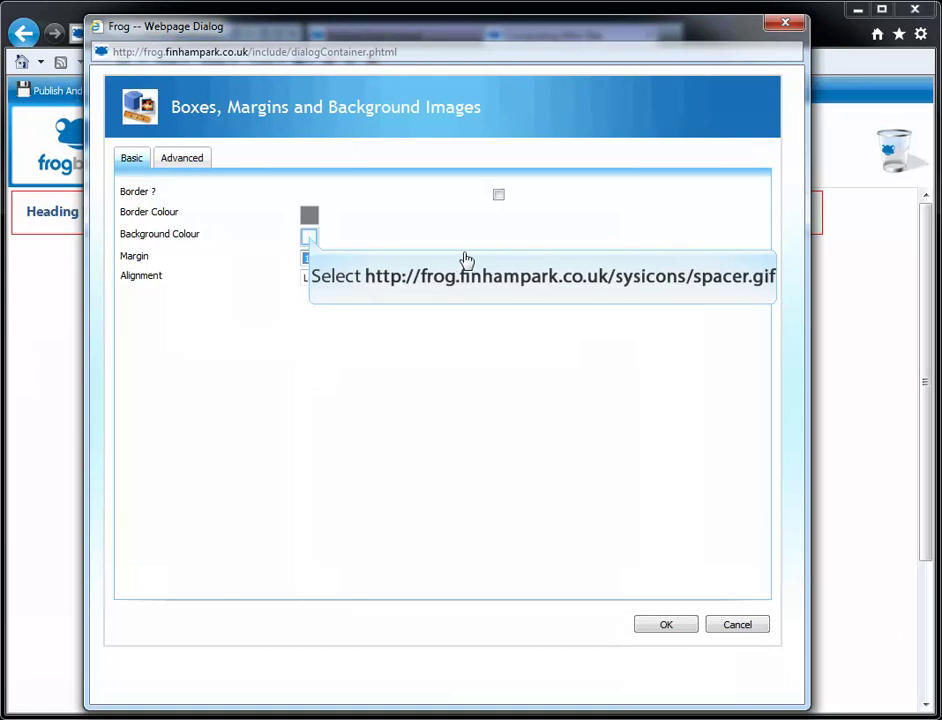
Set the box's background colour to the dark blue from the standard colours and apply the settings.
{"action": "left_click", "coordinate": [311, 240]}
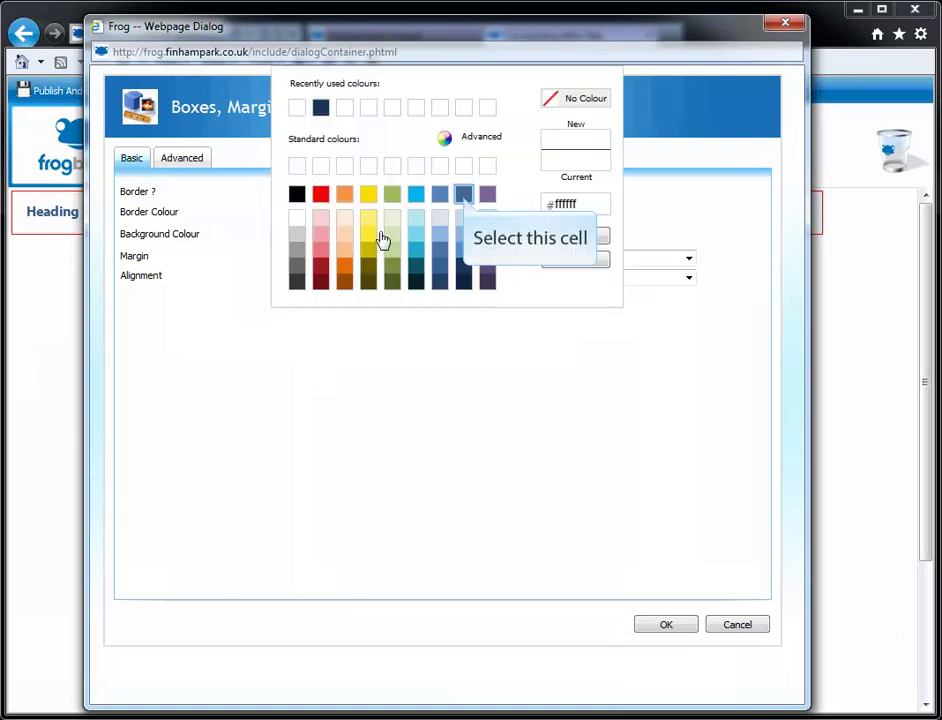
{"action": "left_click", "coordinate": [463, 196]}
{"action": "left_click", "coordinate": [576, 239]}
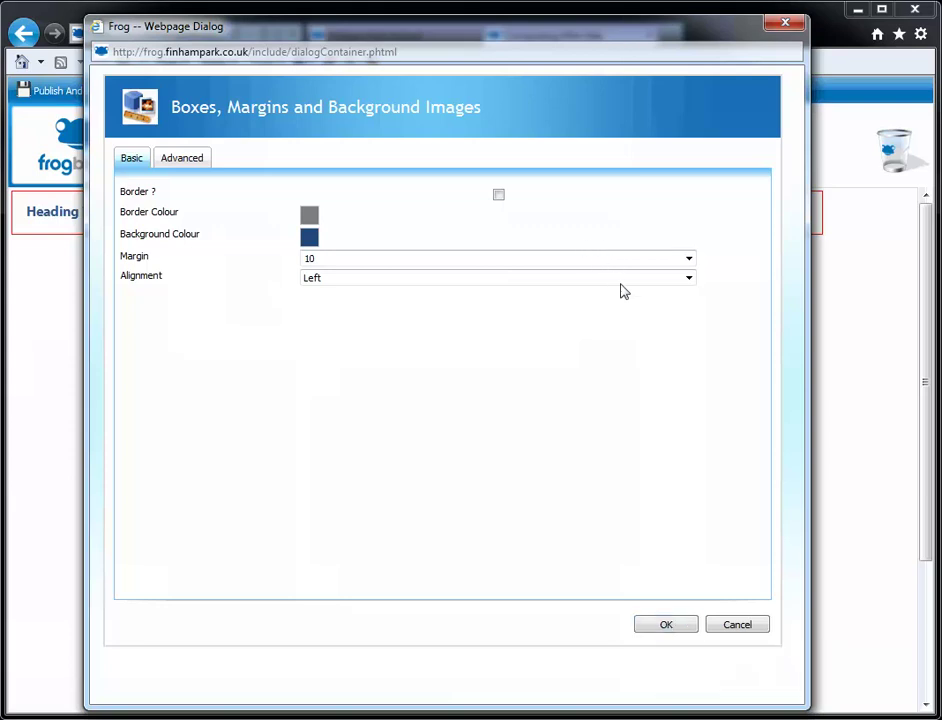
{"action": "left_click", "coordinate": [661, 627]}
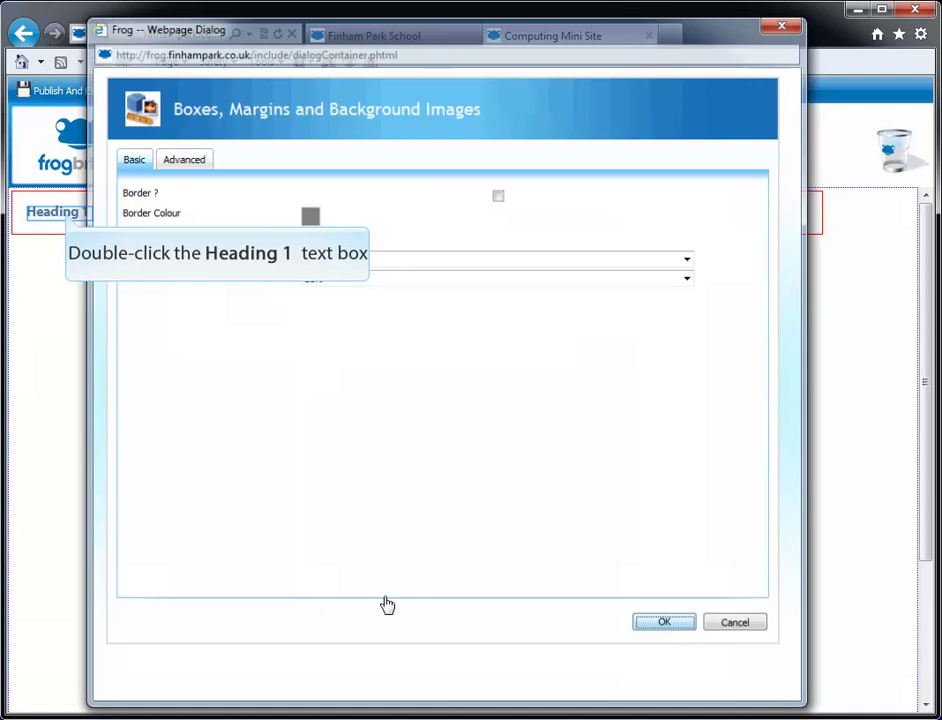
Open the settings of the Heading component in the dark blue box and set its text to "Computing Mini Site".
{"action": "double_click", "coordinate": [67, 218]}
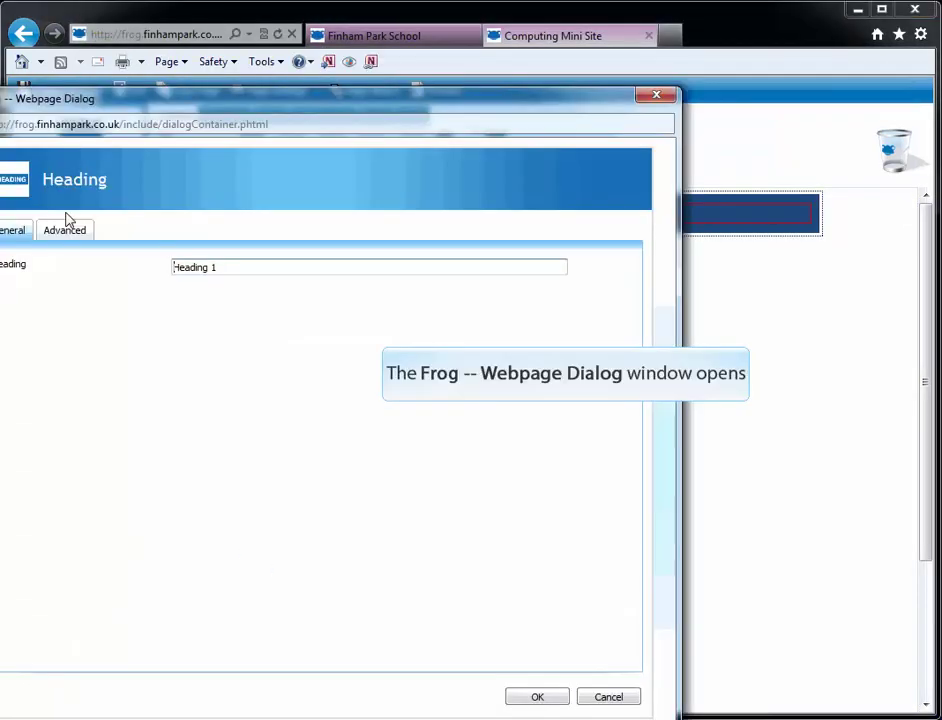
{"action": "left_click_drag", "start_coordinate": [141, 104], "coordinate": [281, 38]}
{"action": "left_click", "coordinate": [374, 189]}
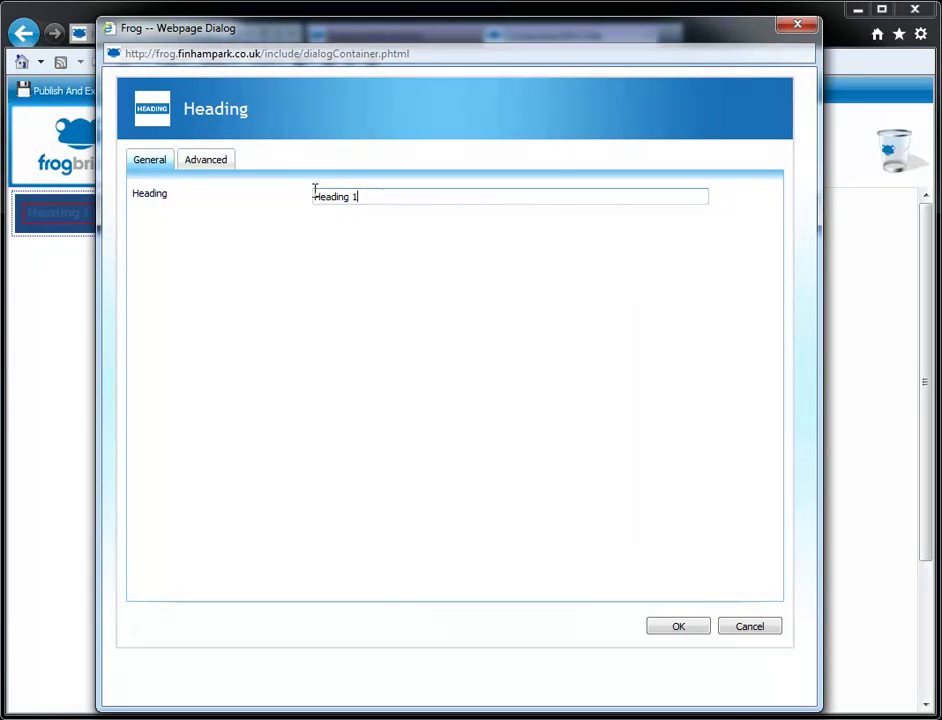
{"action": "key", "text": "ctrl+a"}
{"action": "type", "text": "Compt"}
{"action": "key", "text": "BackSpace"}
{"action": "type", "text": "uting "}
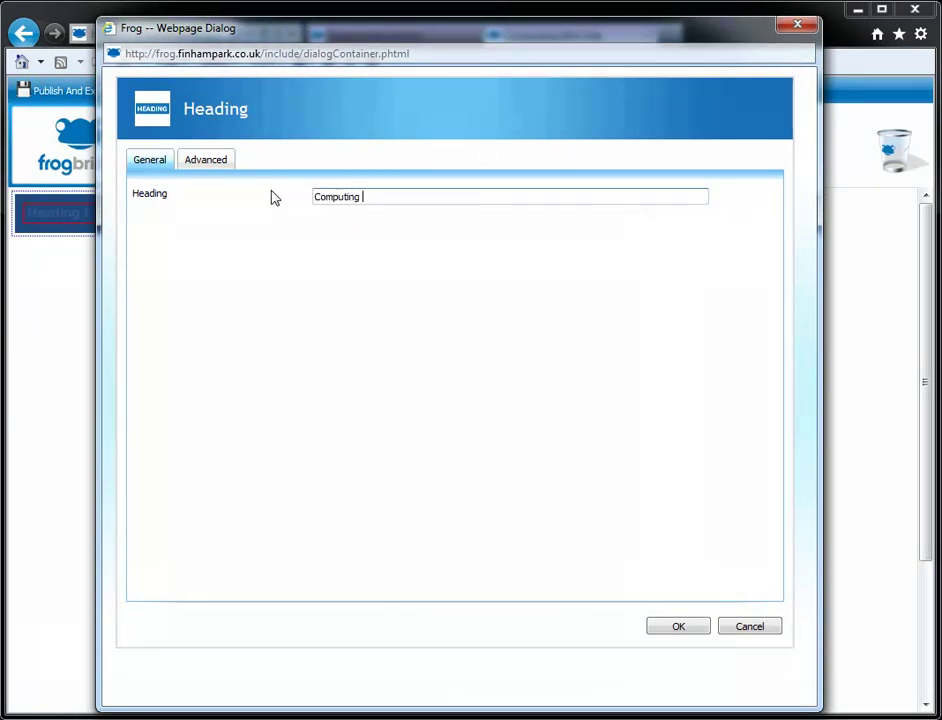
{"action": "type", "text": "Mini"}
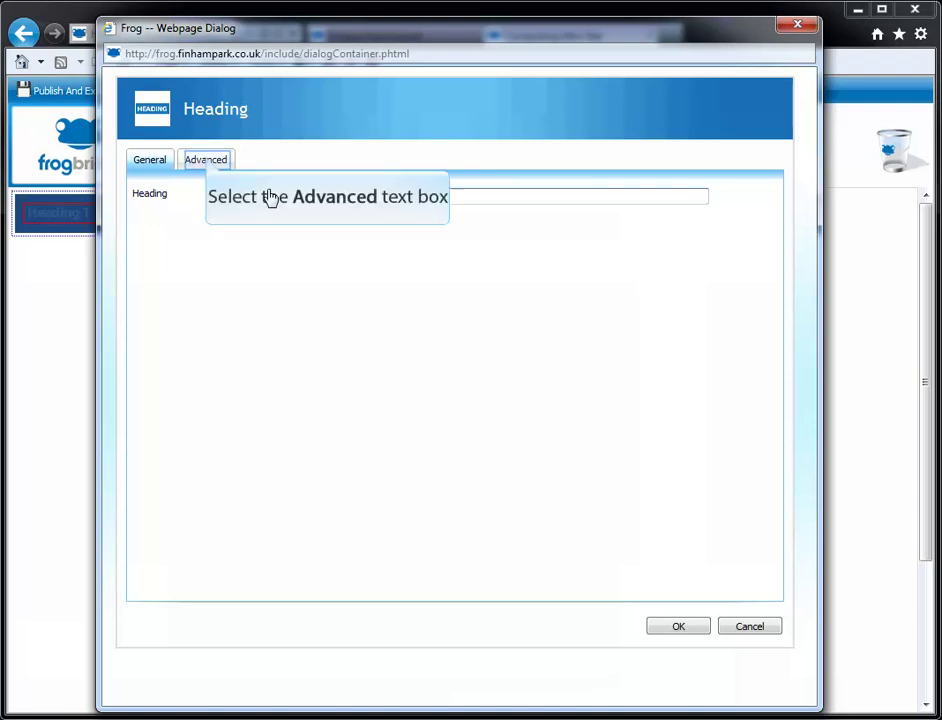
Set the heading colour to white (#ffffff) in the heading's advanced settings and apply the changes.
{"action": "left_click", "coordinate": [208, 162]}
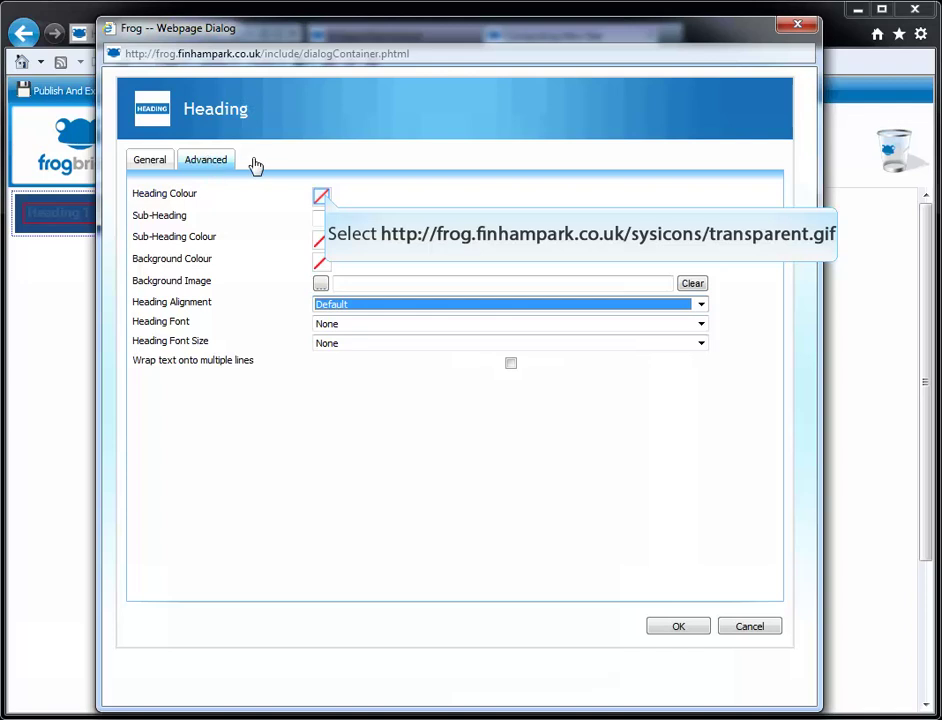
{"action": "left_click", "coordinate": [324, 199]}
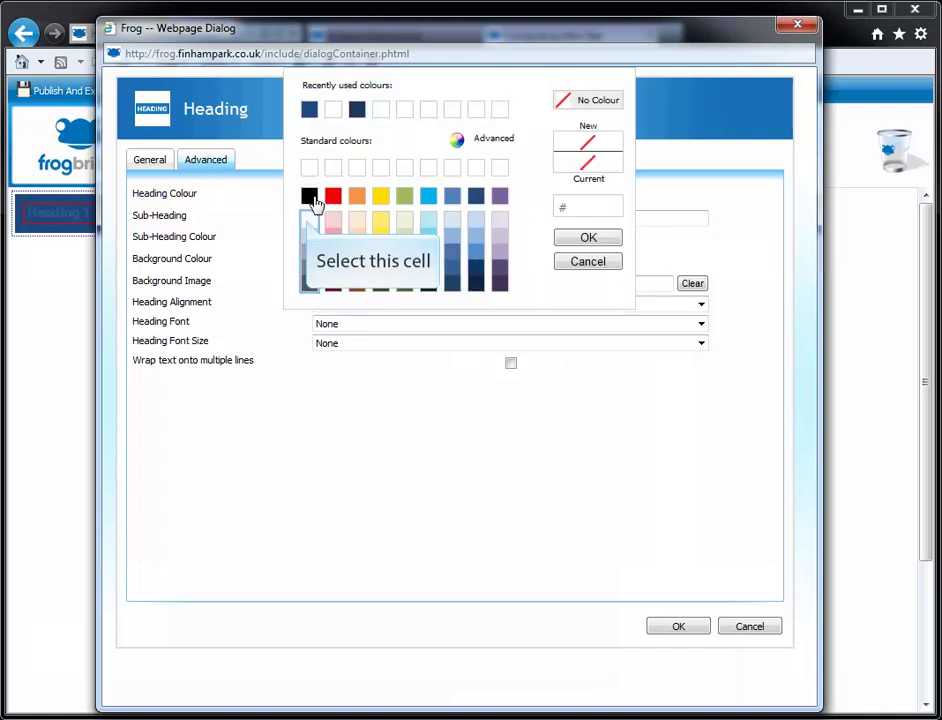
{"action": "left_click", "coordinate": [309, 219]}
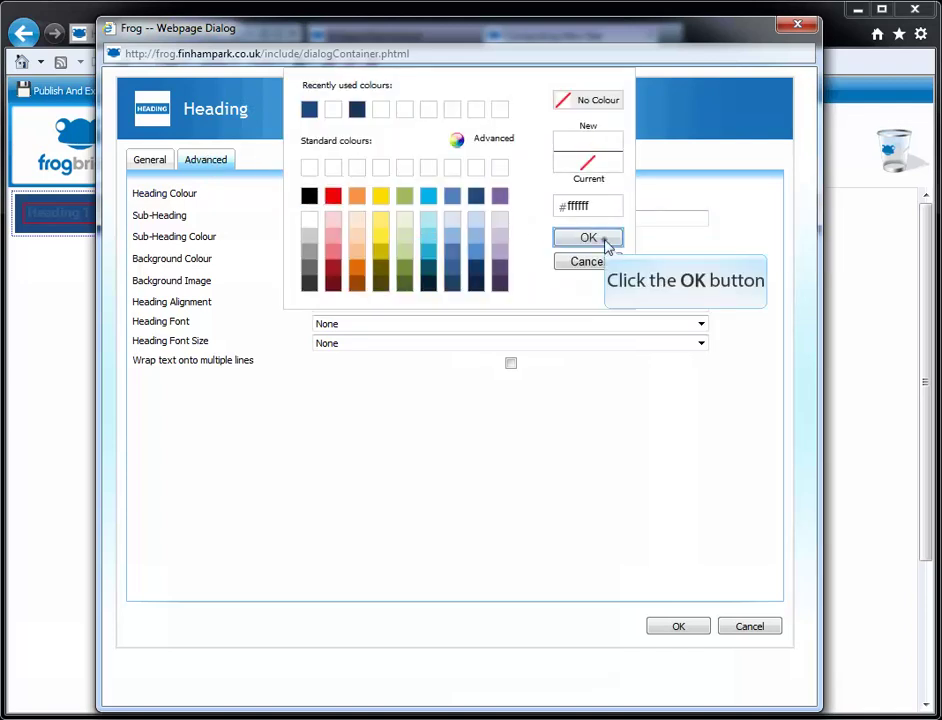
{"action": "left_click", "coordinate": [575, 237]}
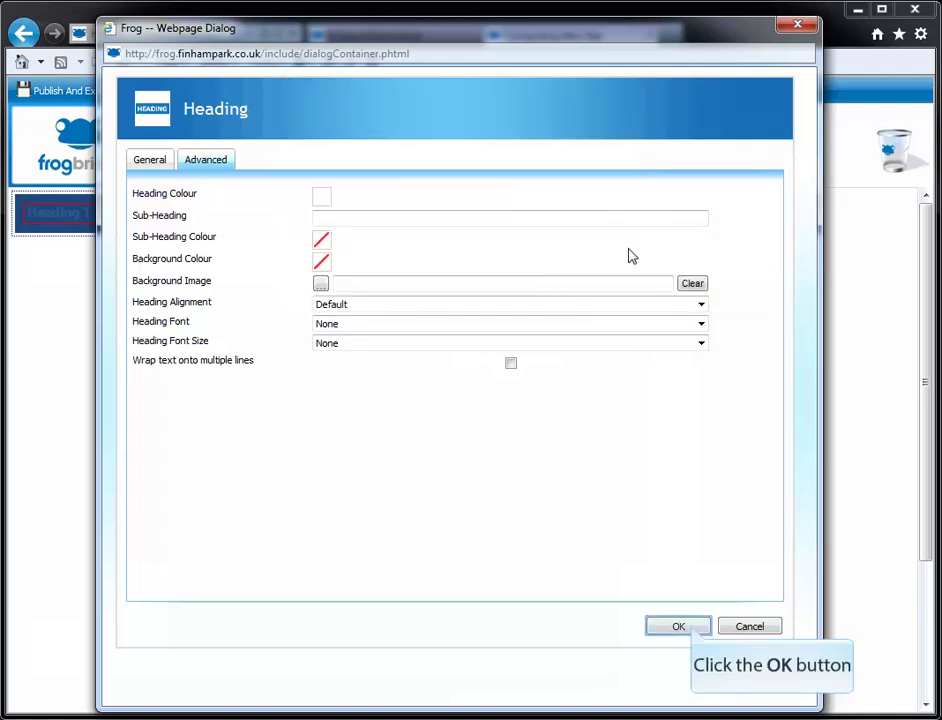
{"action": "left_click", "coordinate": [682, 627]}
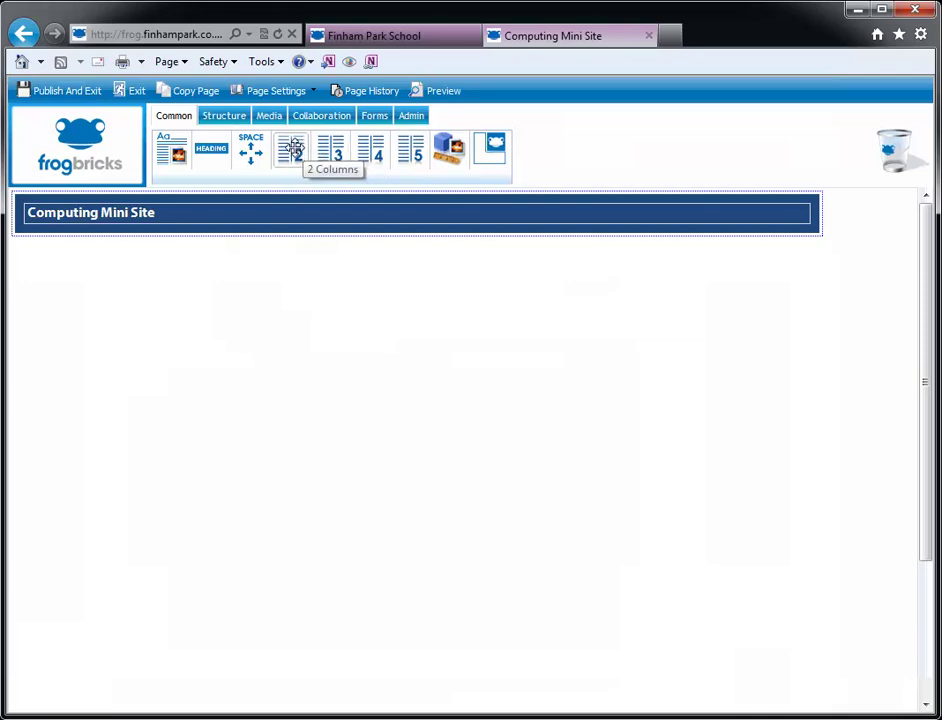
Add a 2 Columns component beneath the heading box and place a Text and Pictures component in each column.
{"action": "left_click_drag", "start_coordinate": [298, 152], "coordinate": [261, 242]}
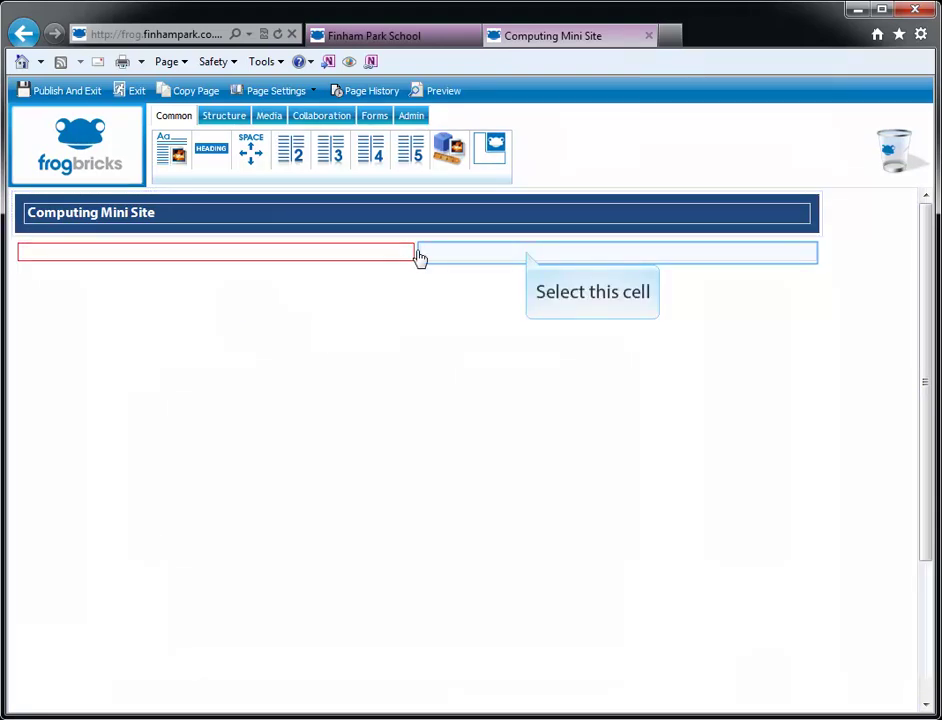
{"action": "left_click", "coordinate": [526, 257]}
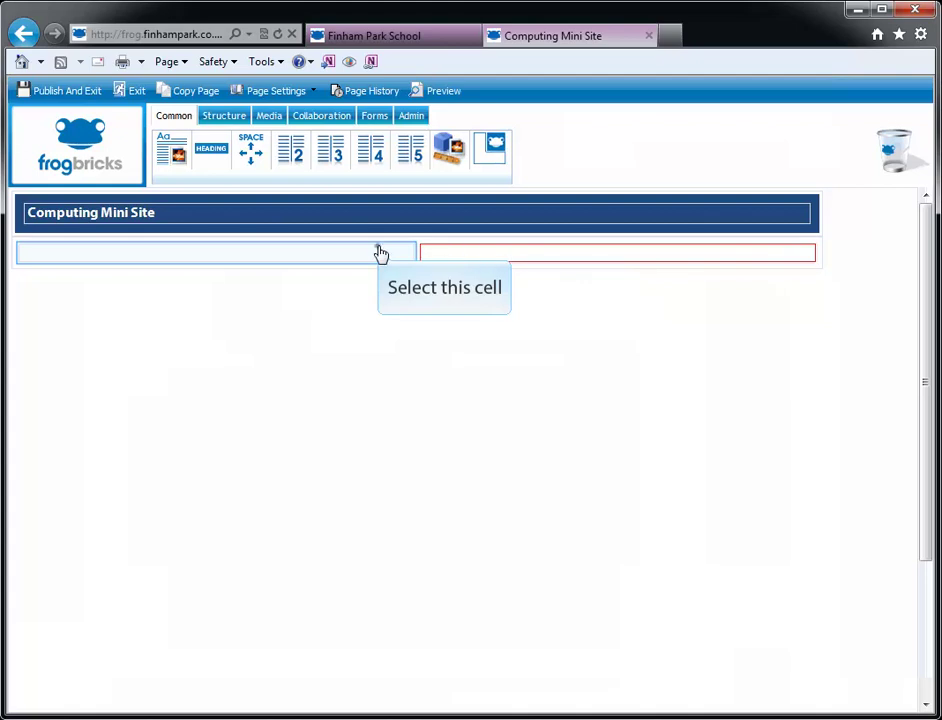
{"action": "left_click", "coordinate": [400, 253]}
{"action": "left_click", "coordinate": [454, 254]}
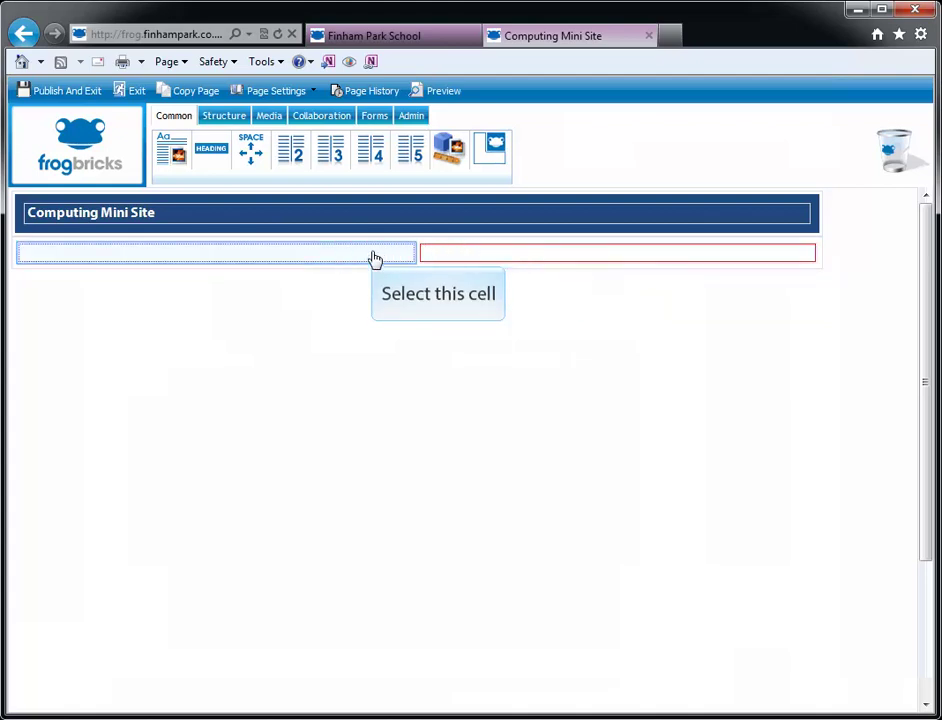
{"action": "left_click", "coordinate": [372, 256]}
{"action": "left_click", "coordinate": [444, 252]}
{"action": "left_click", "coordinate": [356, 252]}
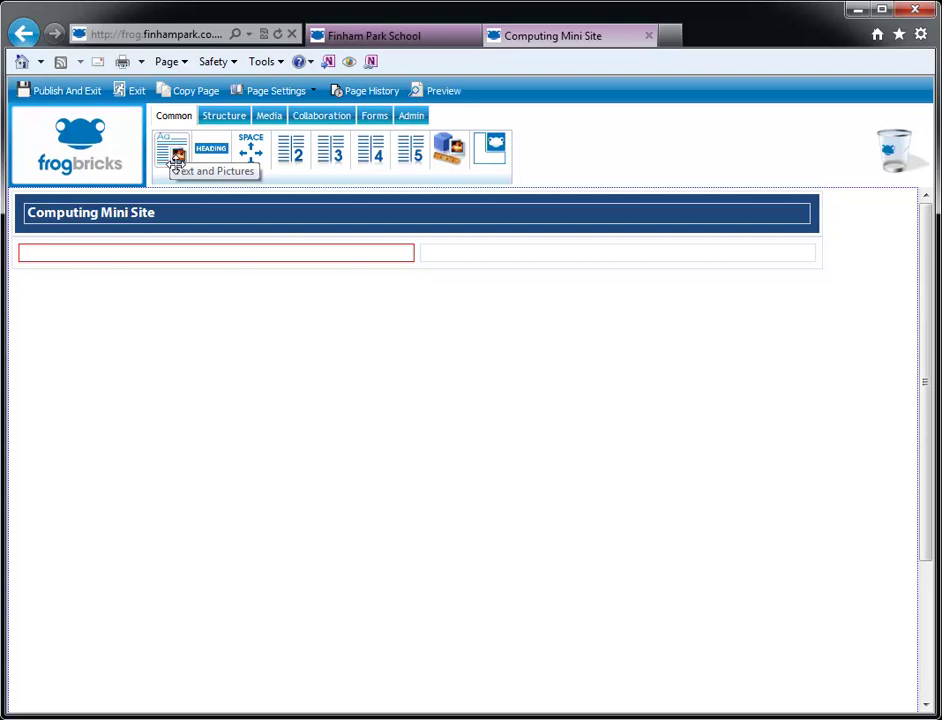
{"action": "left_click_drag", "start_coordinate": [176, 158], "coordinate": [165, 252]}
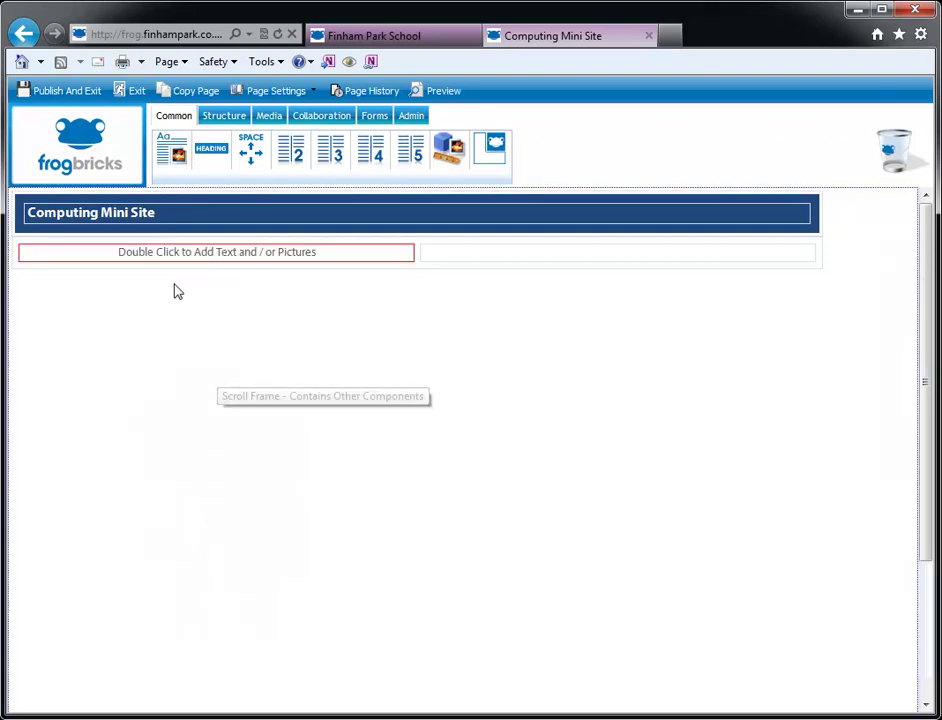
{"action": "left_click_drag", "start_coordinate": [186, 155], "coordinate": [448, 258]}
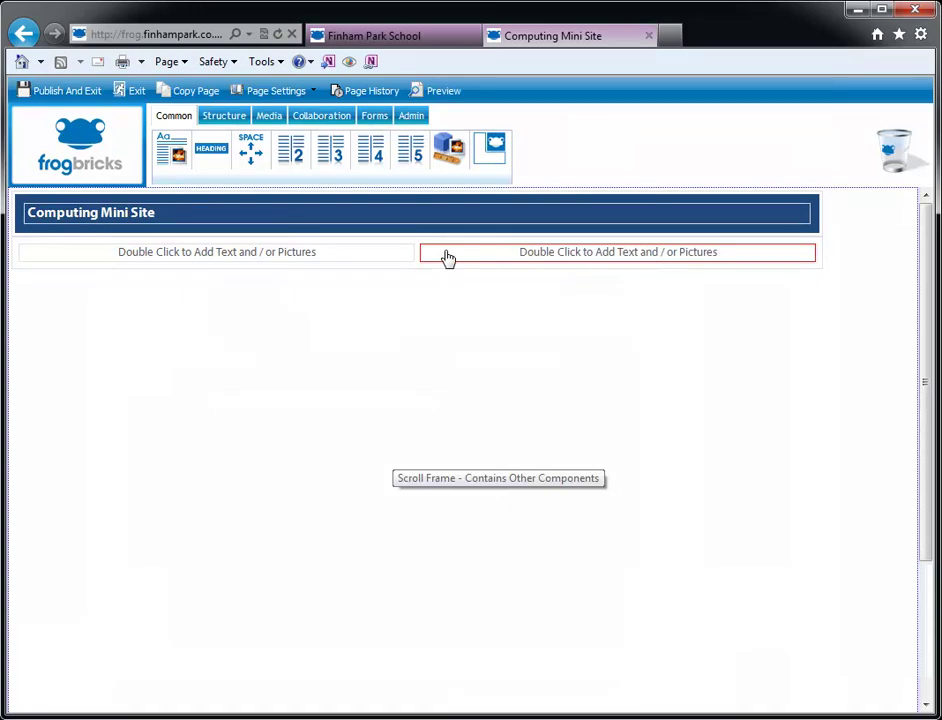